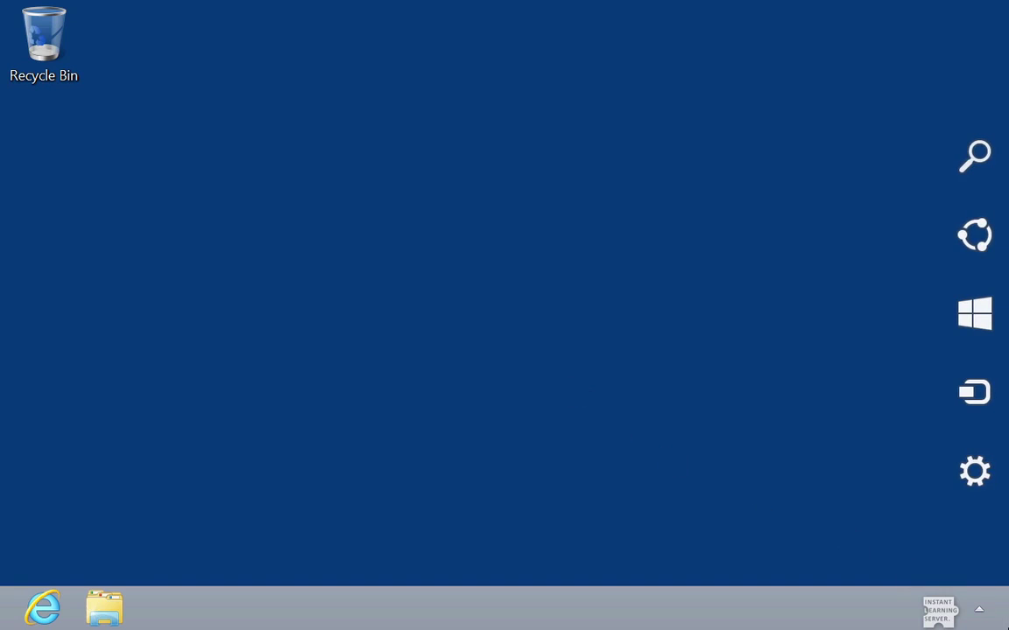
pyautogui.click(984, 489)
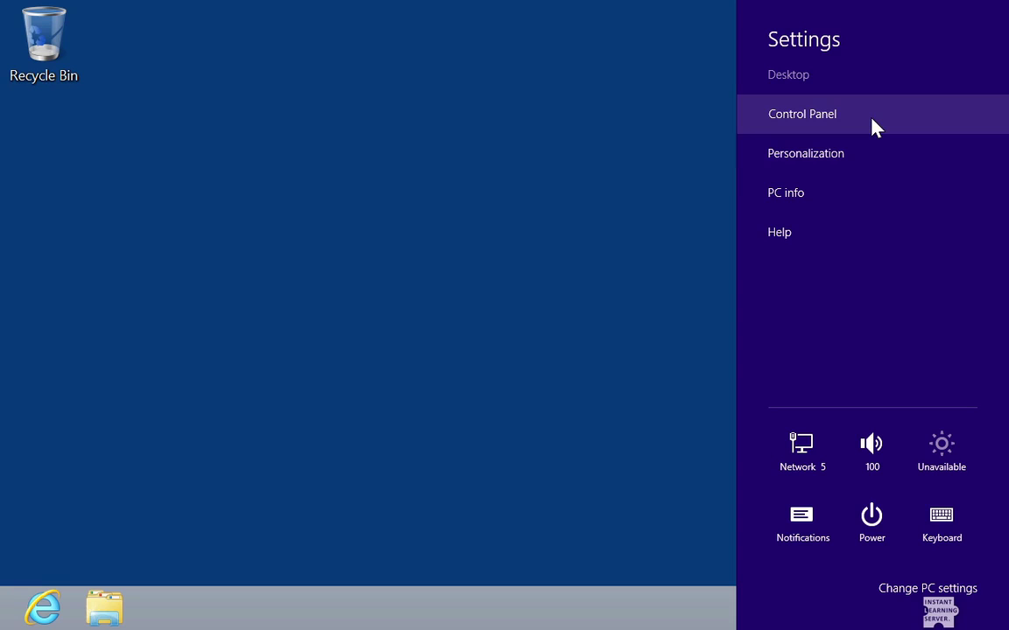
pyautogui.click(873, 127)
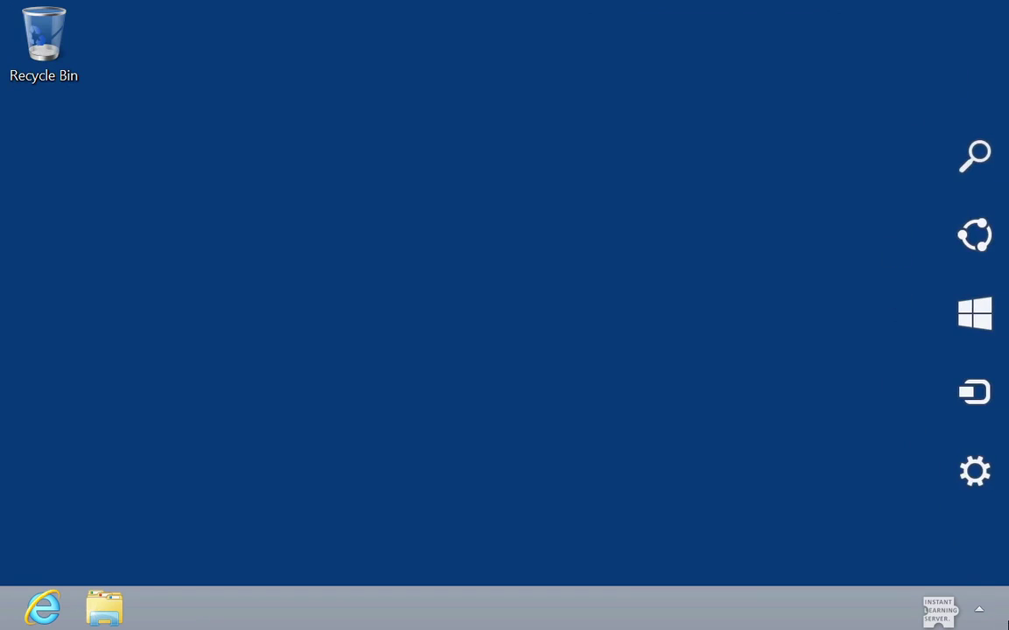
# Step: Open Personalization from the Settings charm
pyautogui.click(994, 475)
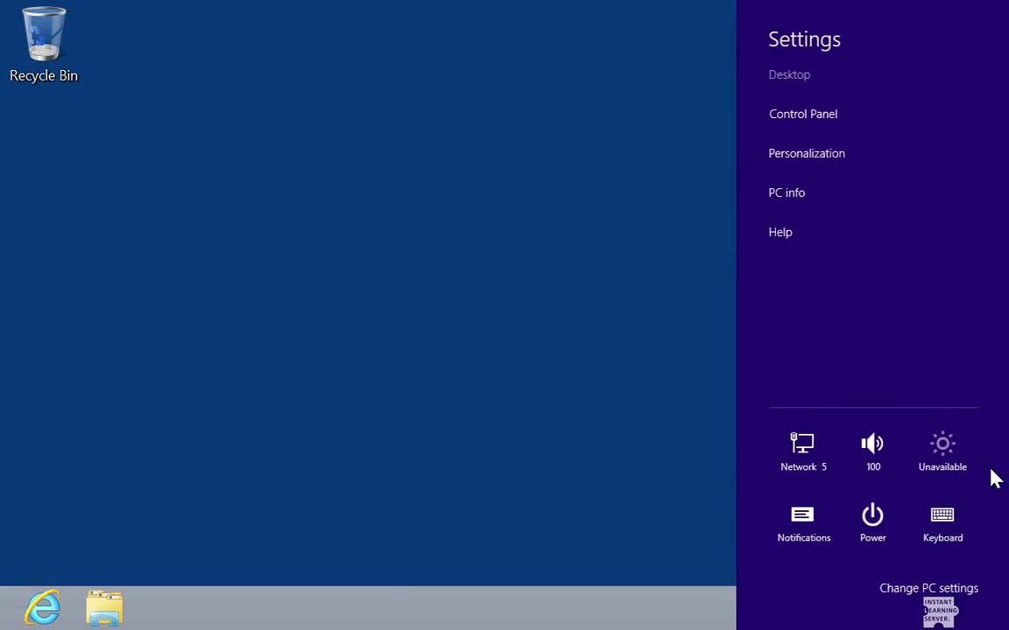
pyautogui.click(841, 162)
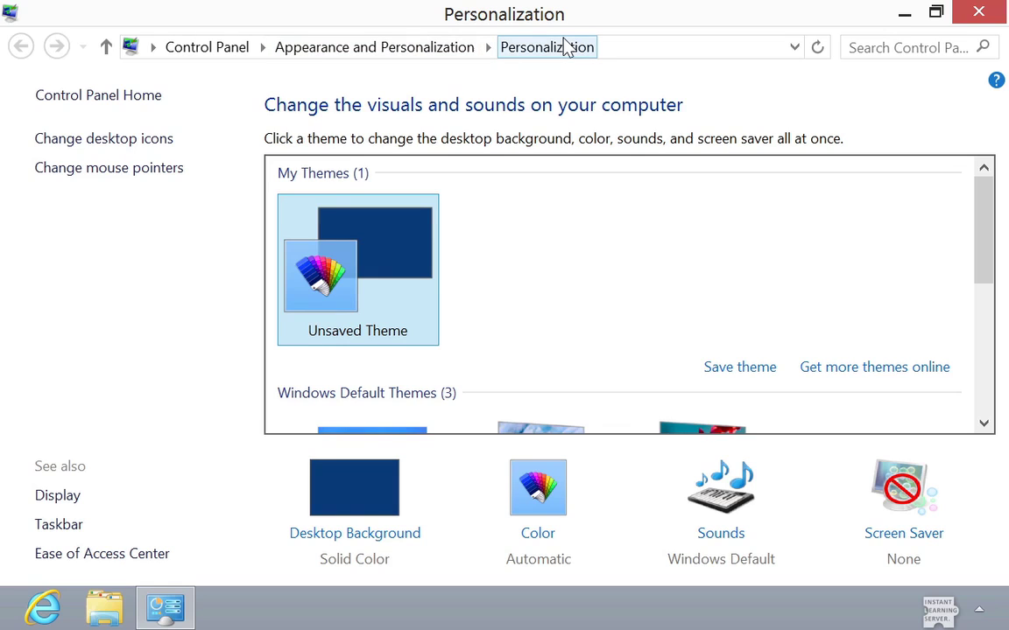
# Step: Preview grey, light blue and pink window colours, then revert to Automatic and cancel
pyautogui.click(538, 488)
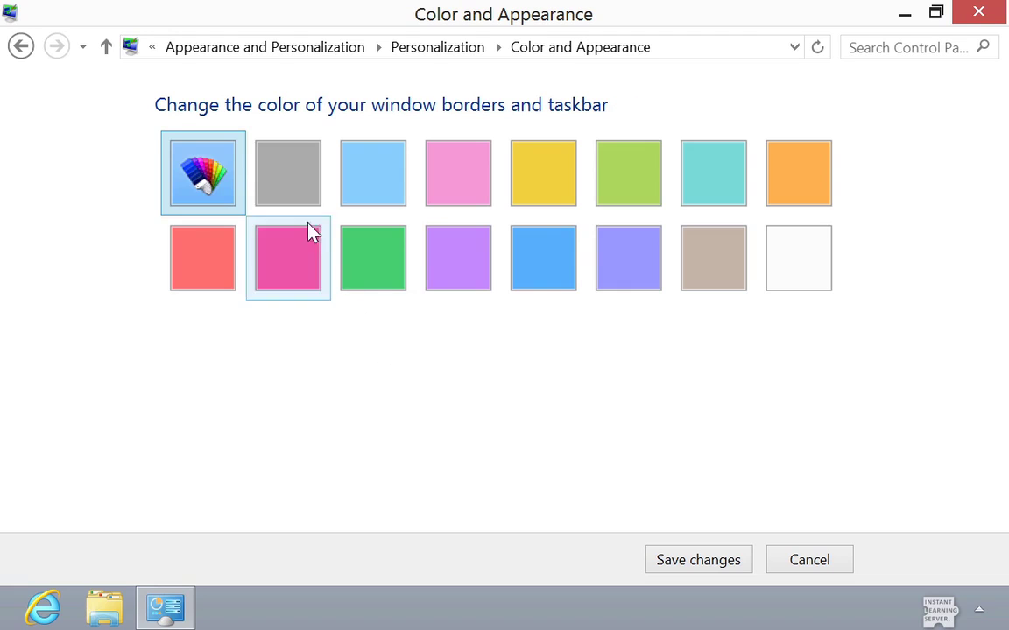
pyautogui.click(310, 189)
pyautogui.click(378, 189)
pyautogui.click(454, 181)
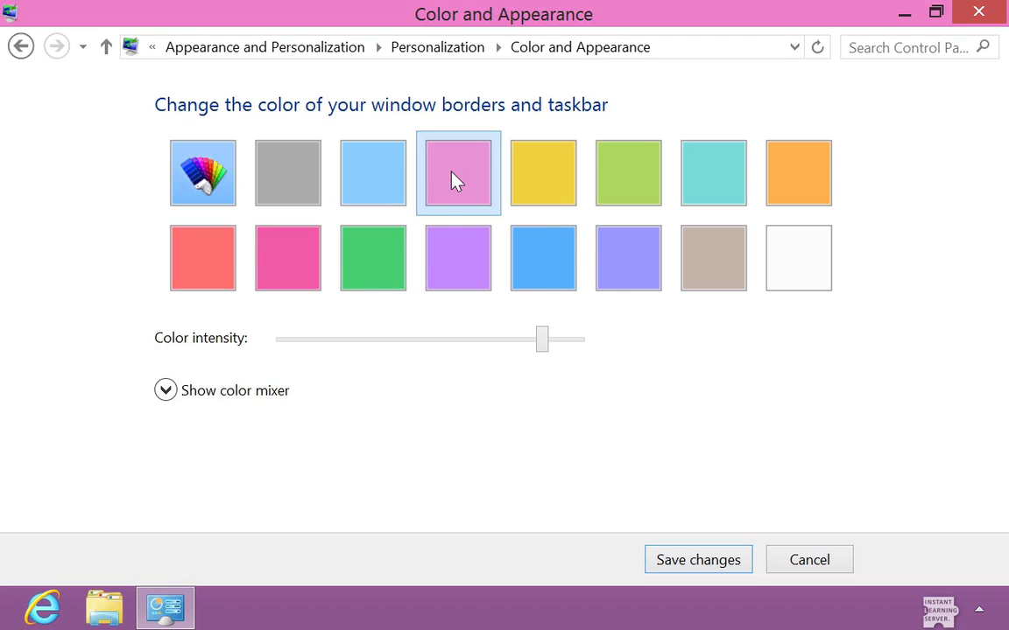
pyautogui.click(219, 189)
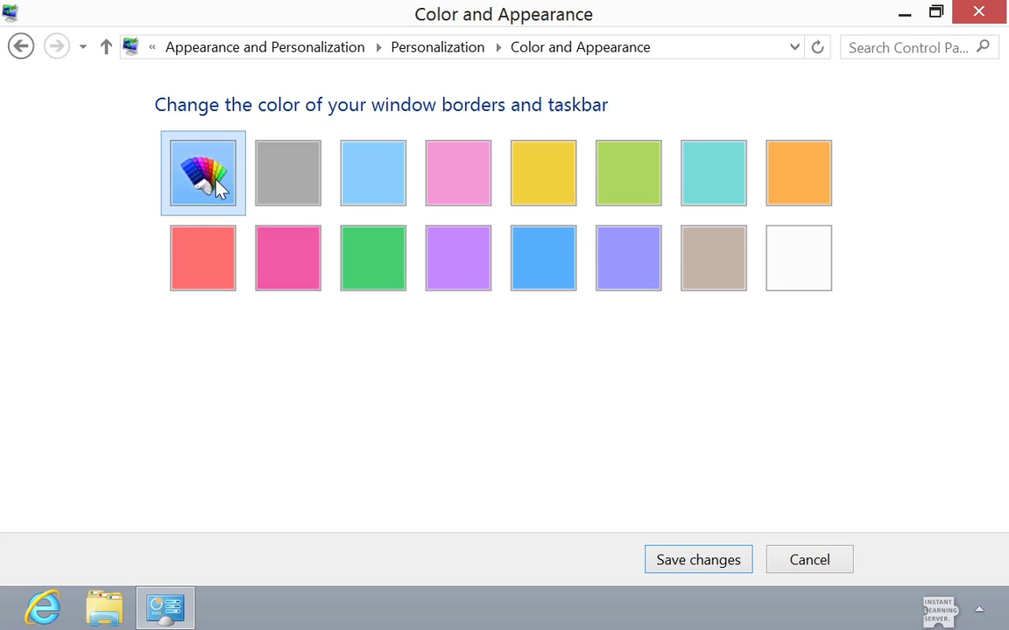
pyautogui.click(810, 562)
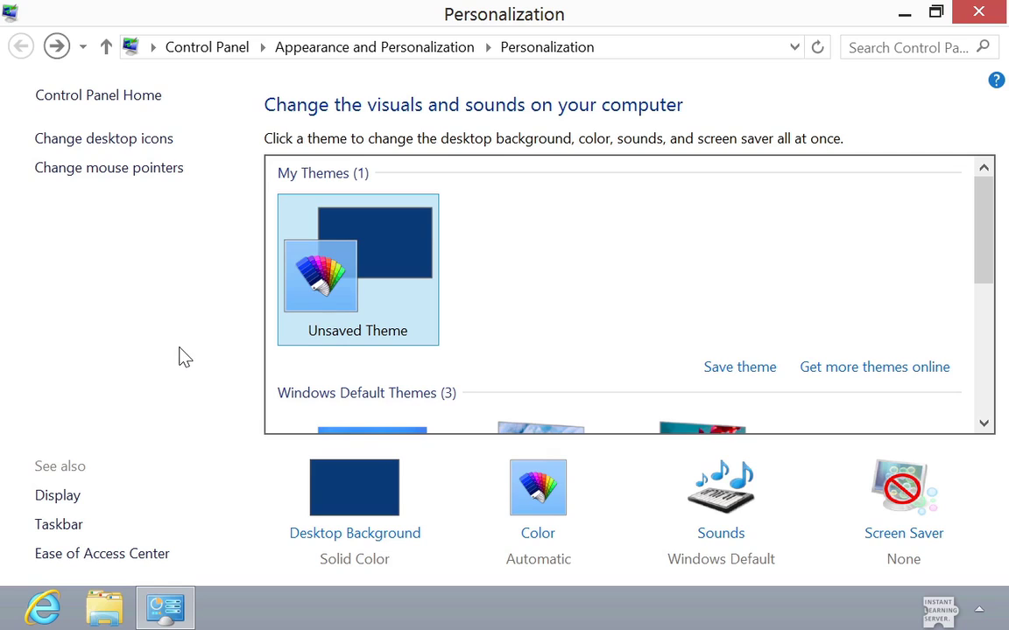
# Step: On the Display page, preview Medium and Smaller item sizes, then reselect Larger - 150%
pyautogui.click(74, 498)
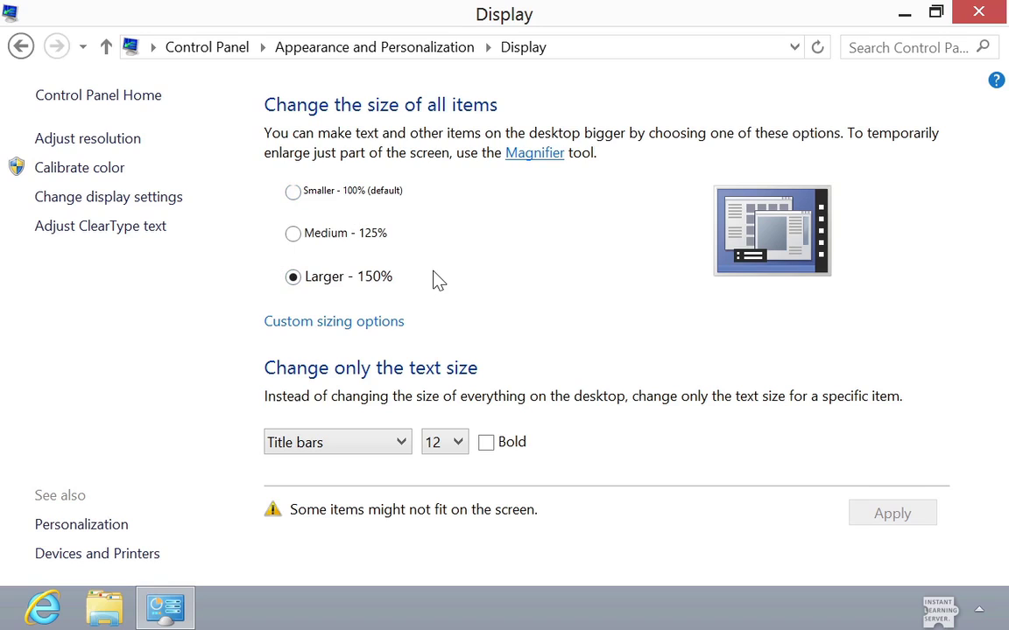
pyautogui.click(293, 233)
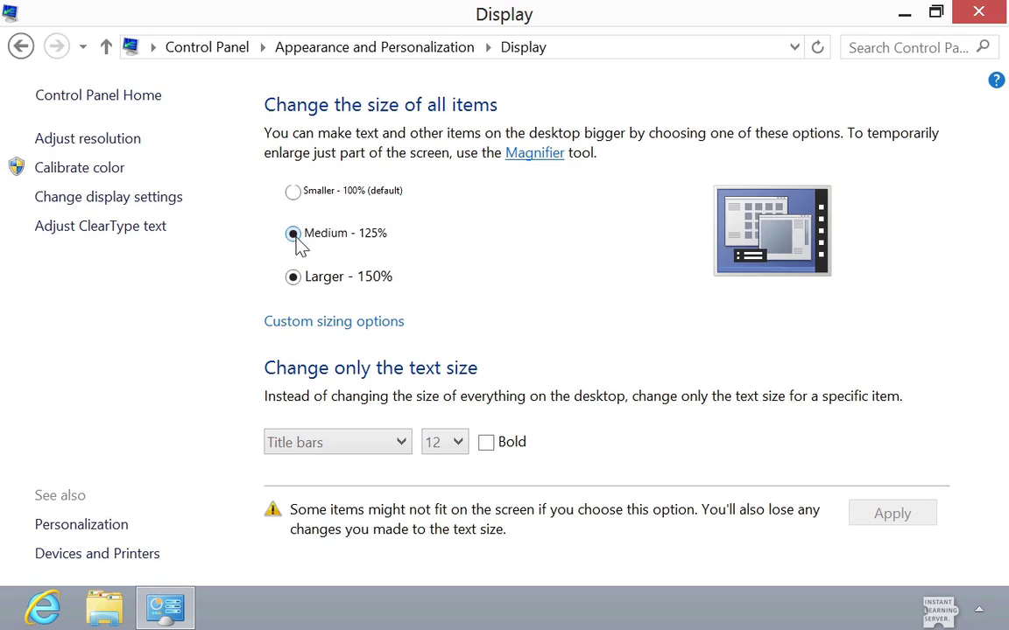
pyautogui.click(306, 192)
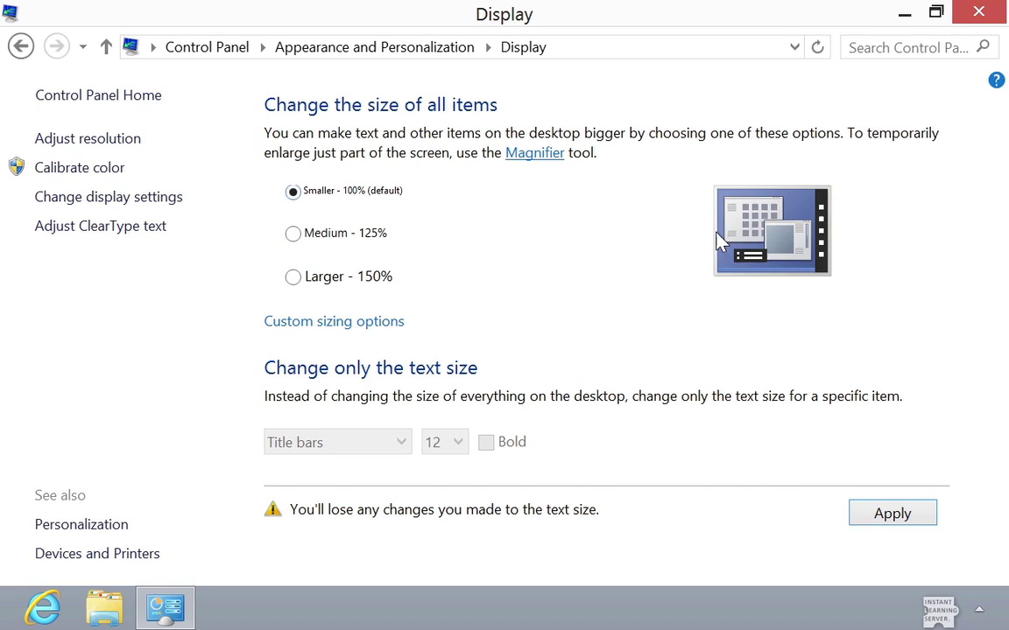
pyautogui.click(392, 238)
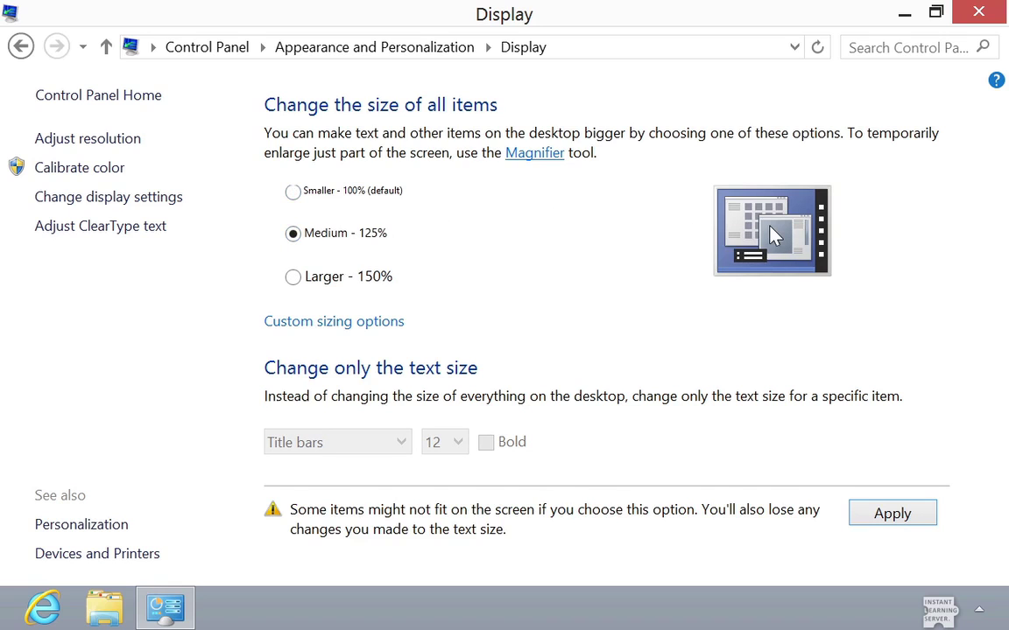
pyautogui.click(367, 277)
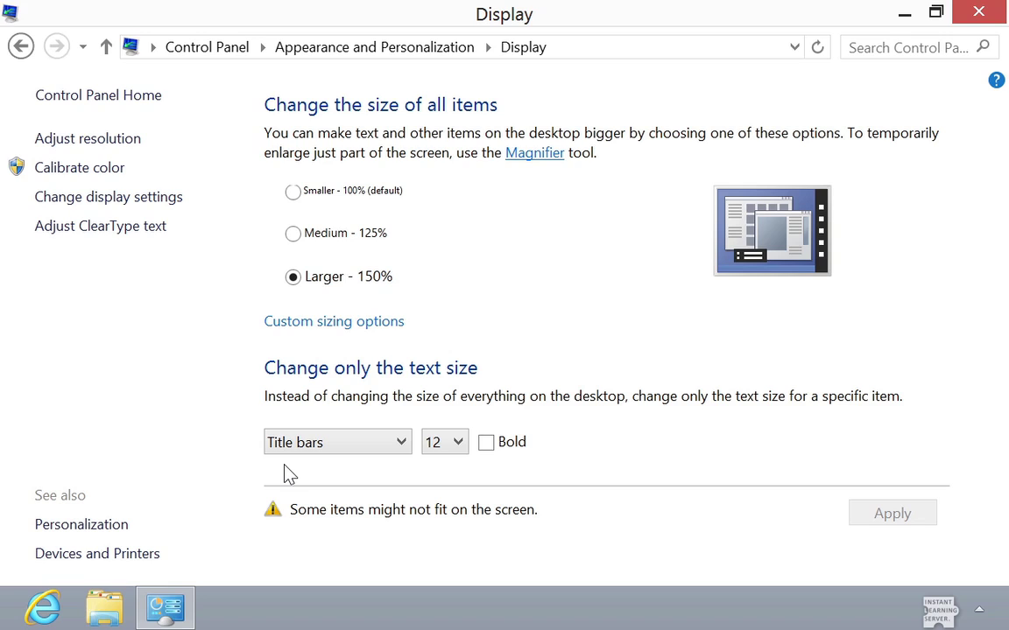
# Step: Change the Title bars text size from 12 to 14 and apply it
pyautogui.click(459, 443)
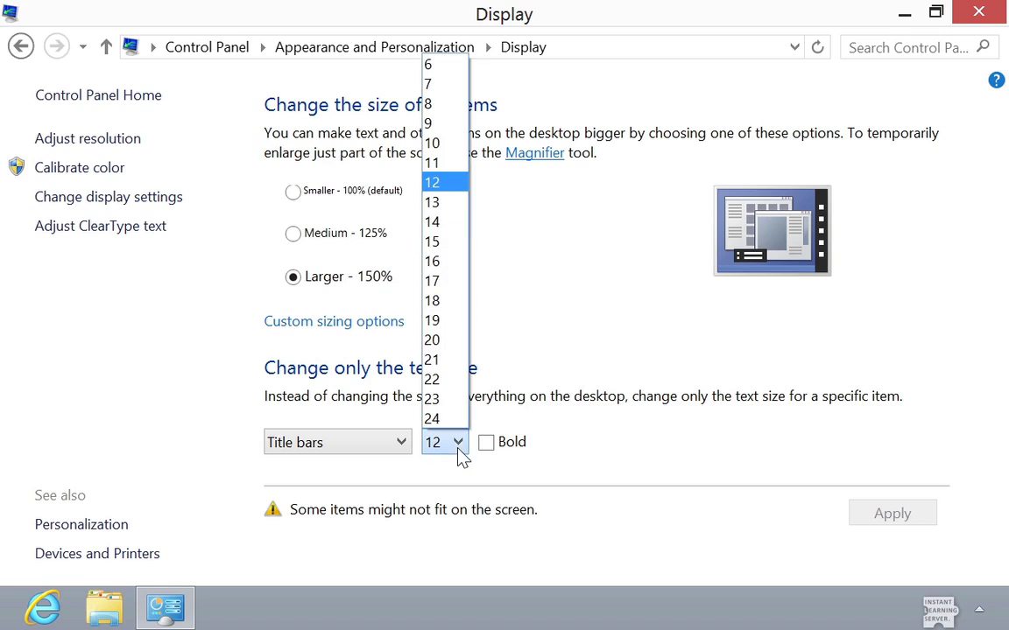
pyautogui.click(446, 64)
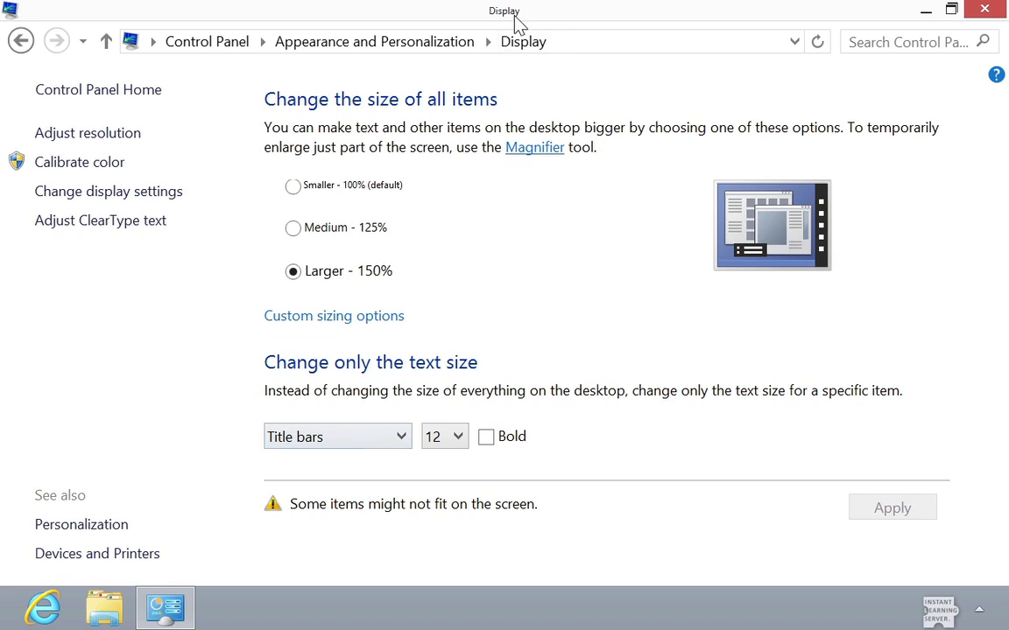
pyautogui.click(454, 436)
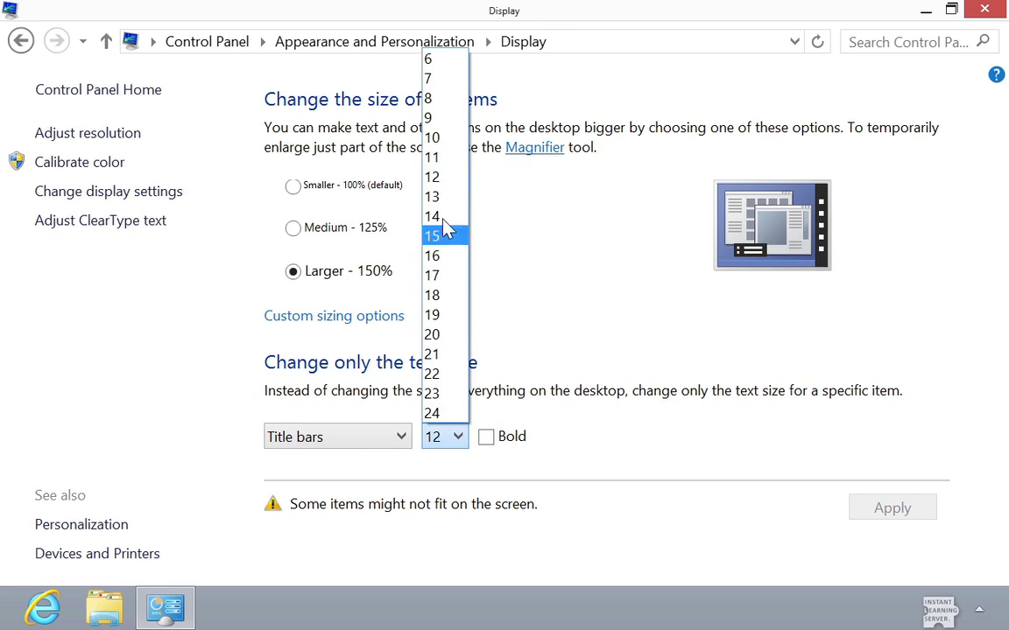
pyautogui.click(444, 218)
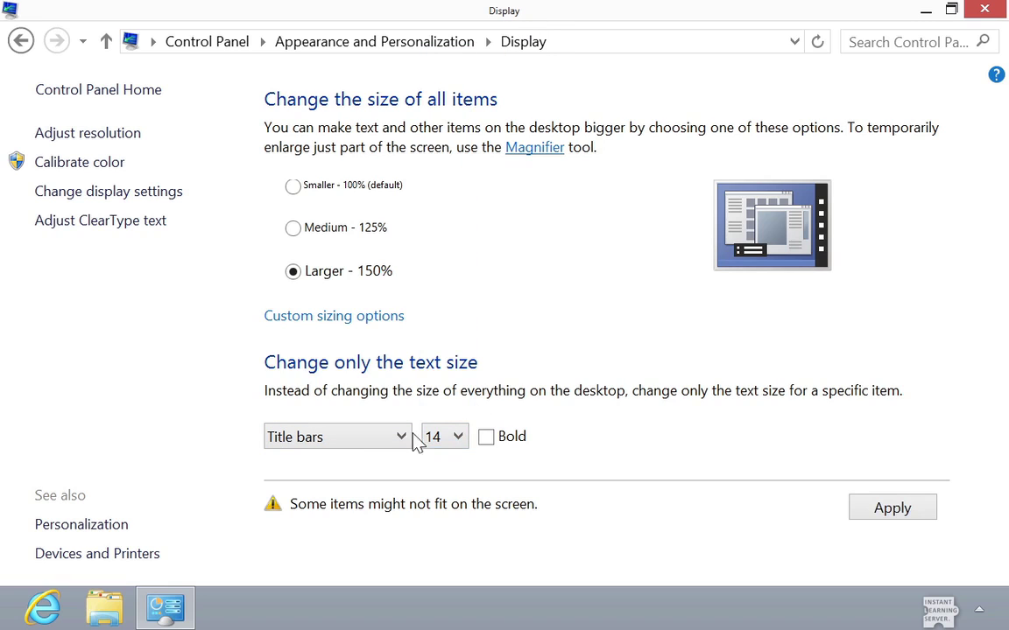
pyautogui.click(907, 513)
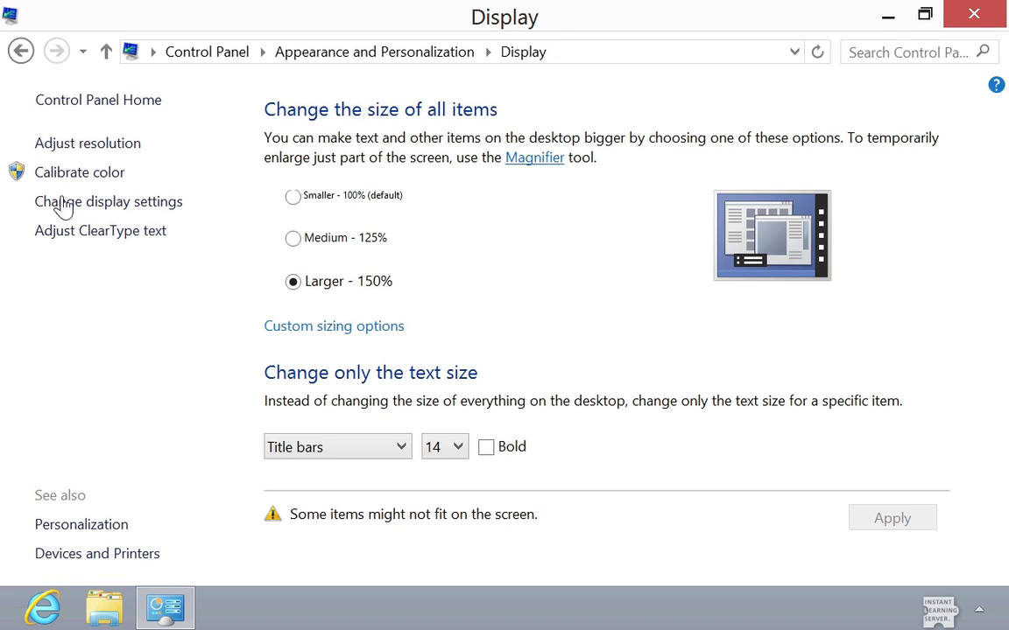
# Step: Switch to the Personalization page and then back to the Display settings
pyautogui.click(80, 525)
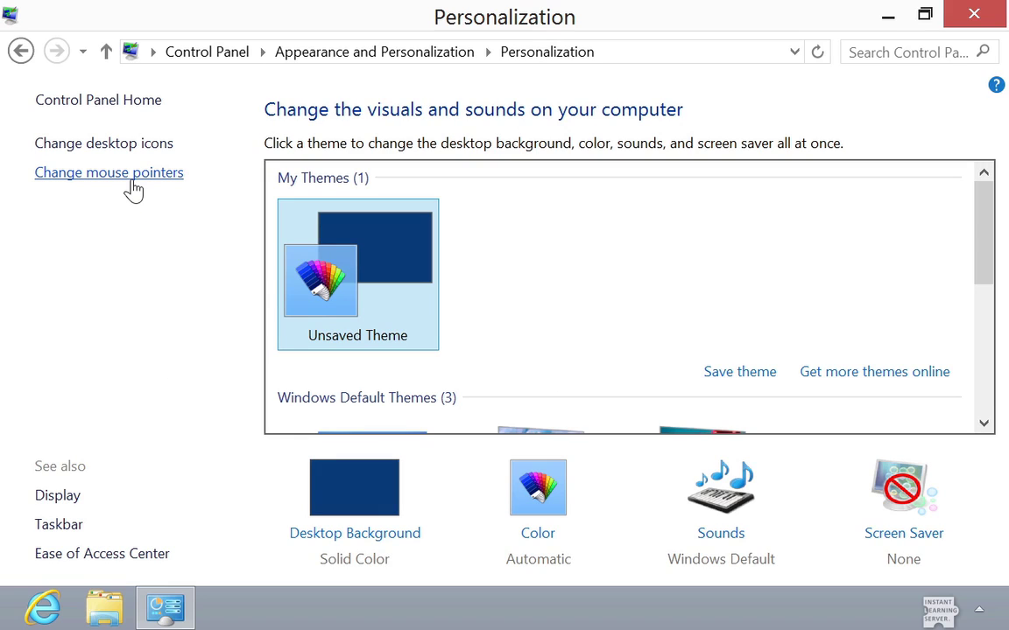
pyautogui.click(77, 500)
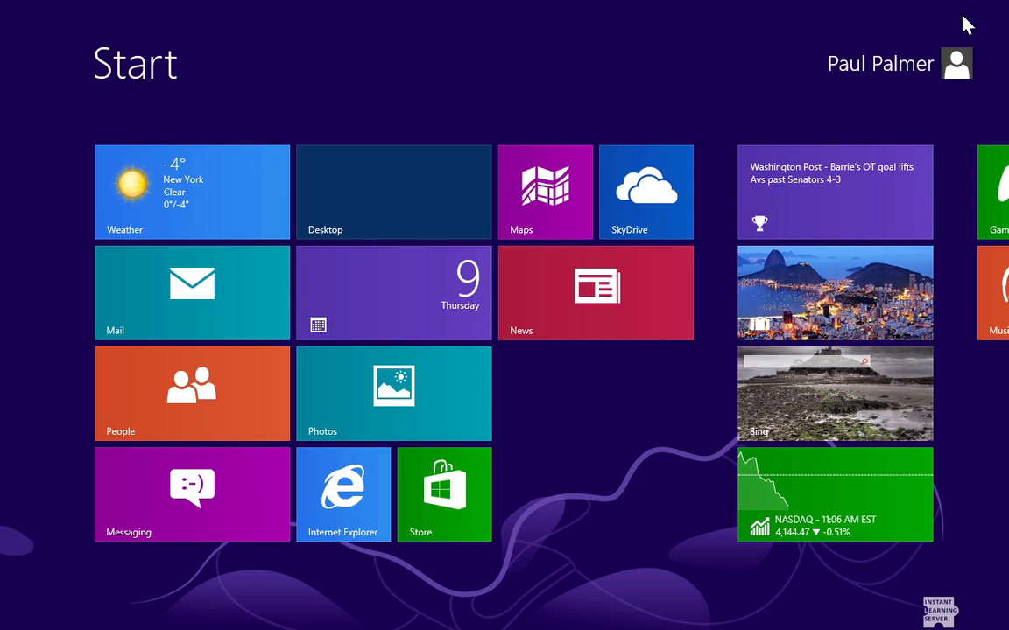
# Step: Search Settings for 'mouse pointer speed' and open 'Change the mouse pointer display or speed'
pyautogui.write('mo')
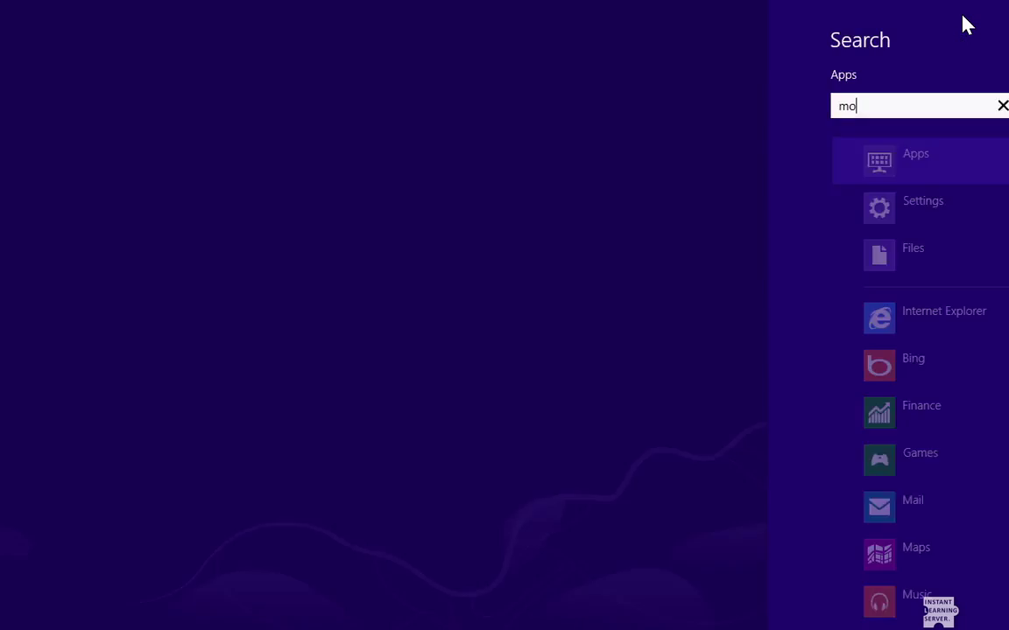
pyautogui.write('use pointer')
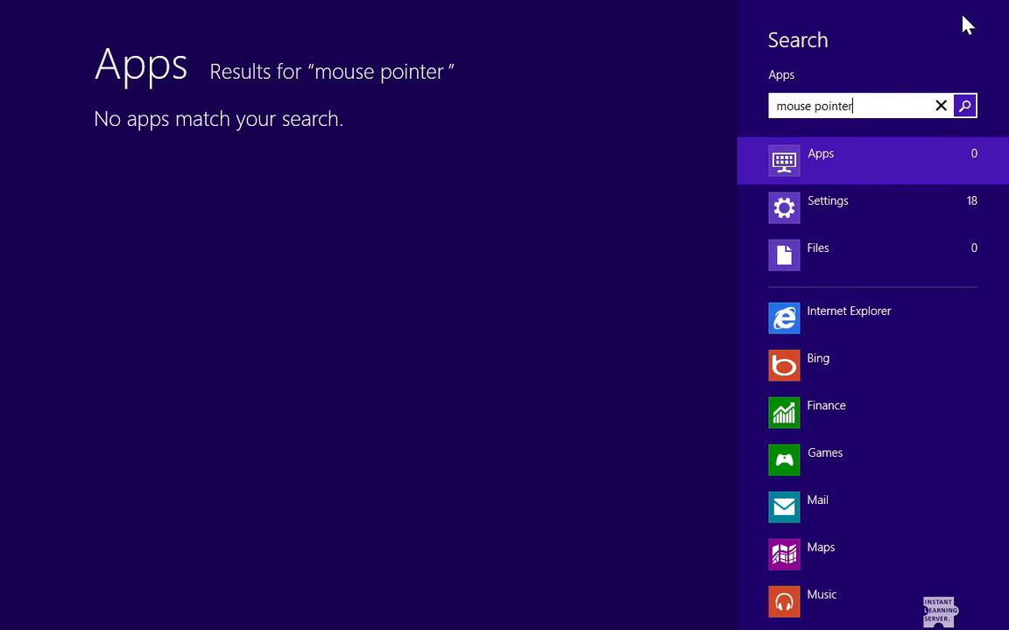
pyautogui.write(' speed')
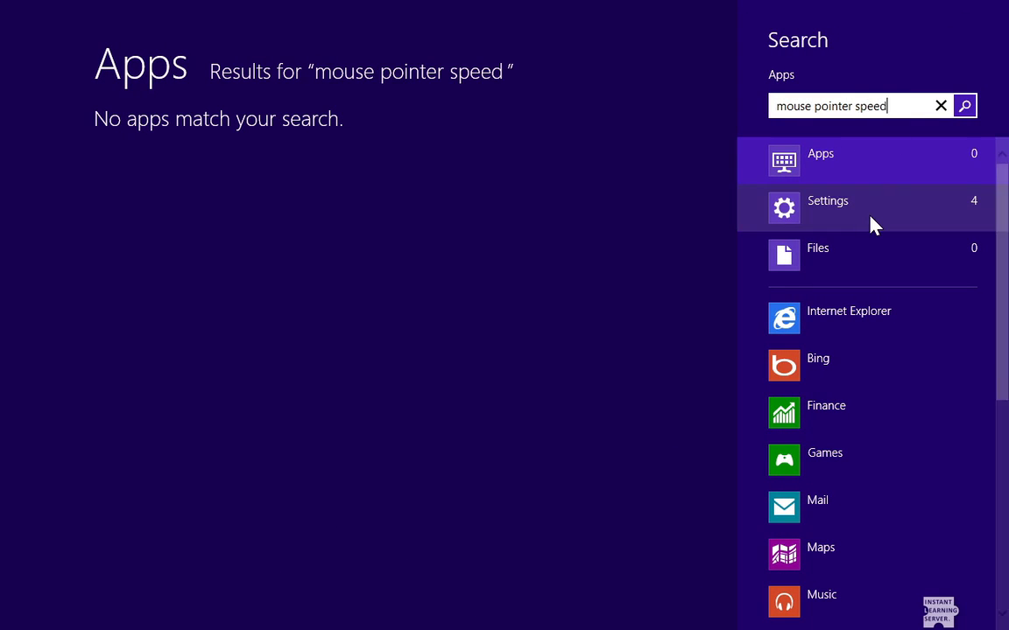
pyautogui.click(872, 222)
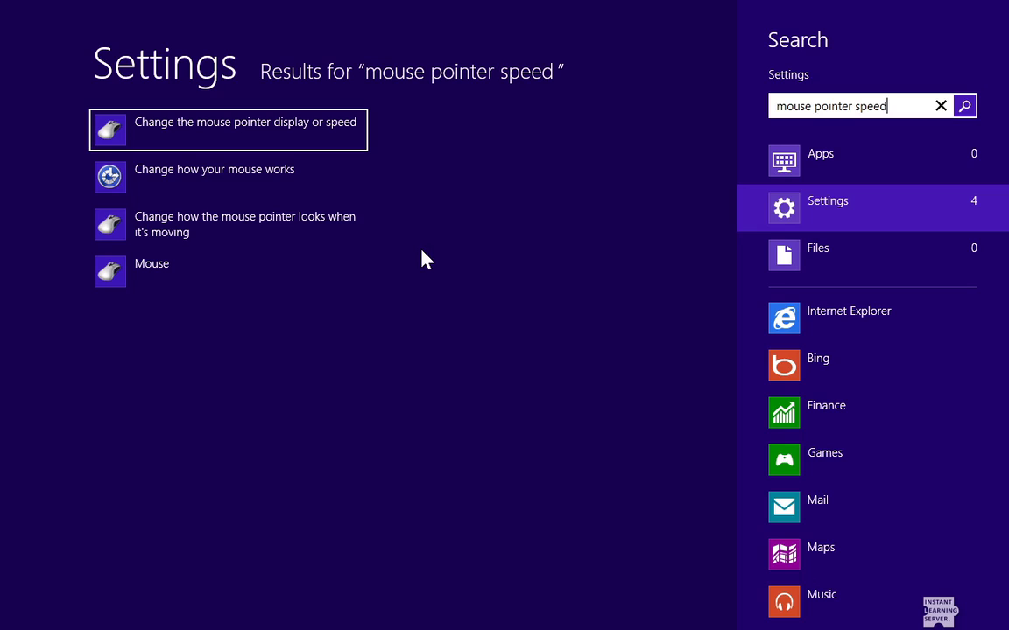
pyautogui.click(309, 143)
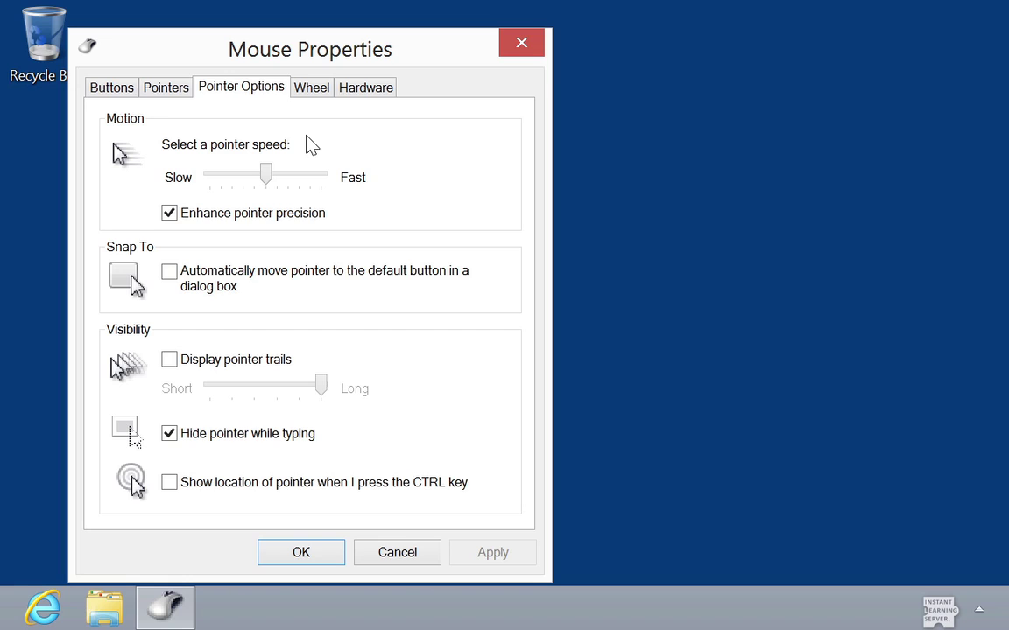
# Step: Nudge pointer speed toward Slow, look over the Hardware, Wheel and Pointers tabs, then close
pyautogui.moveTo(271, 181)
pyautogui.mouseDown()
pyautogui.moveTo(226, 181)
pyautogui.moveTo(264, 184)
pyautogui.mouseUp()
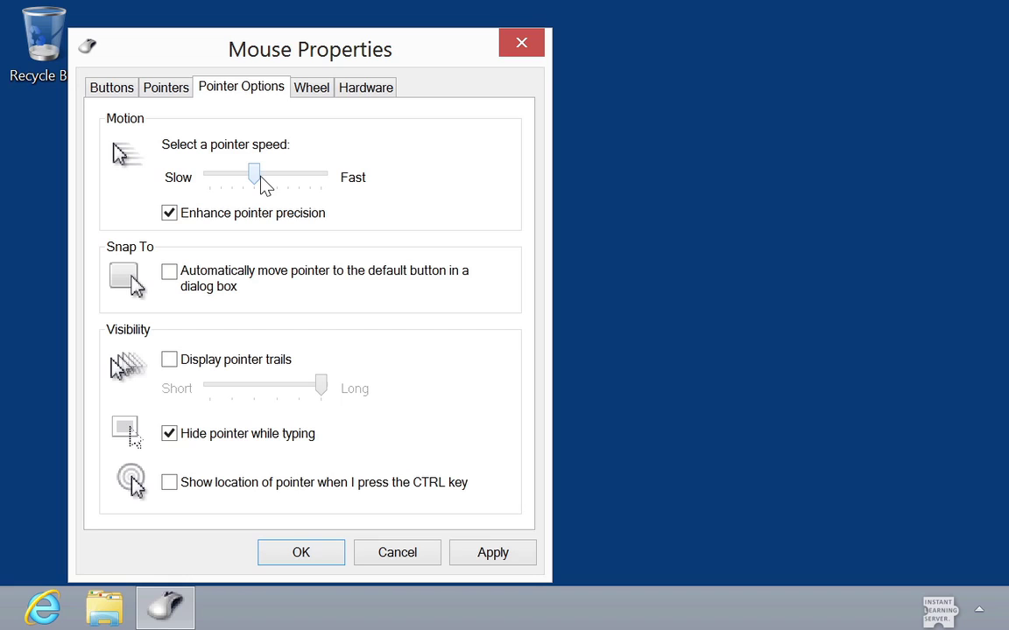
pyautogui.click(367, 89)
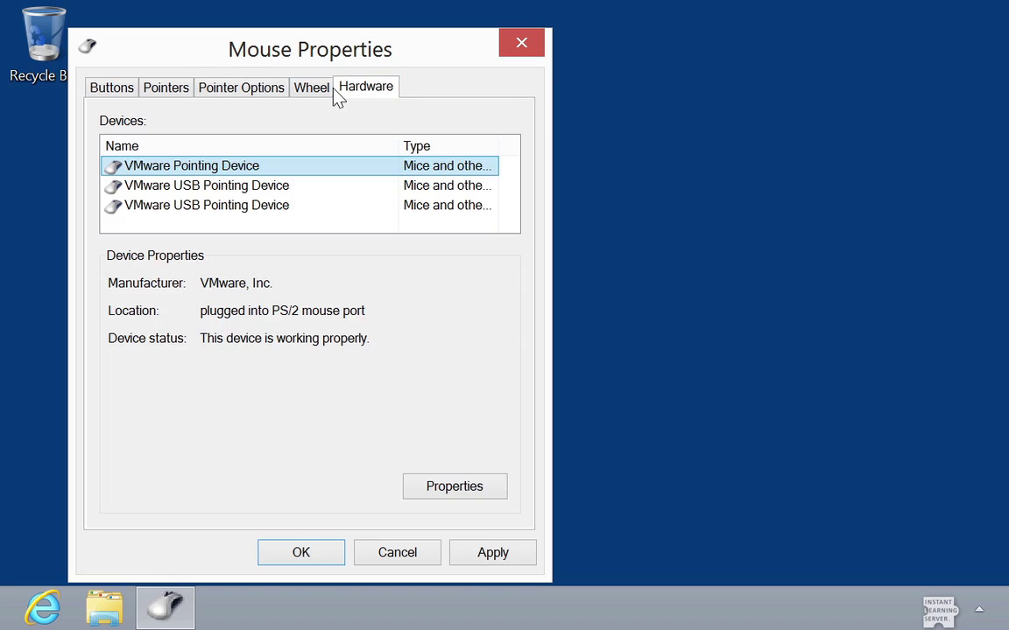
pyautogui.click(320, 91)
pyautogui.click(263, 92)
pyautogui.click(191, 94)
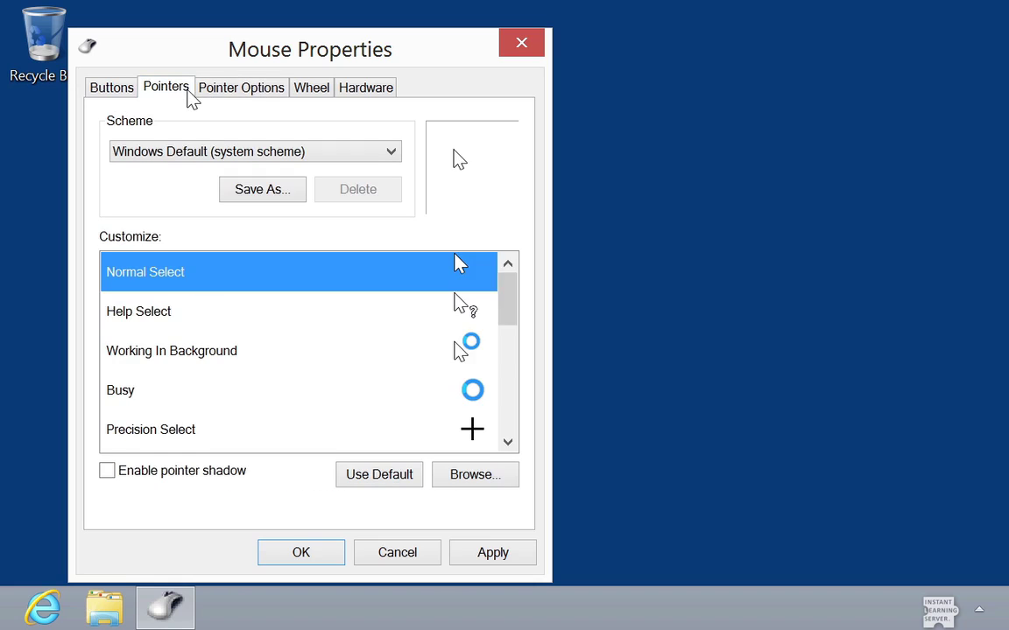
pyautogui.click(241, 90)
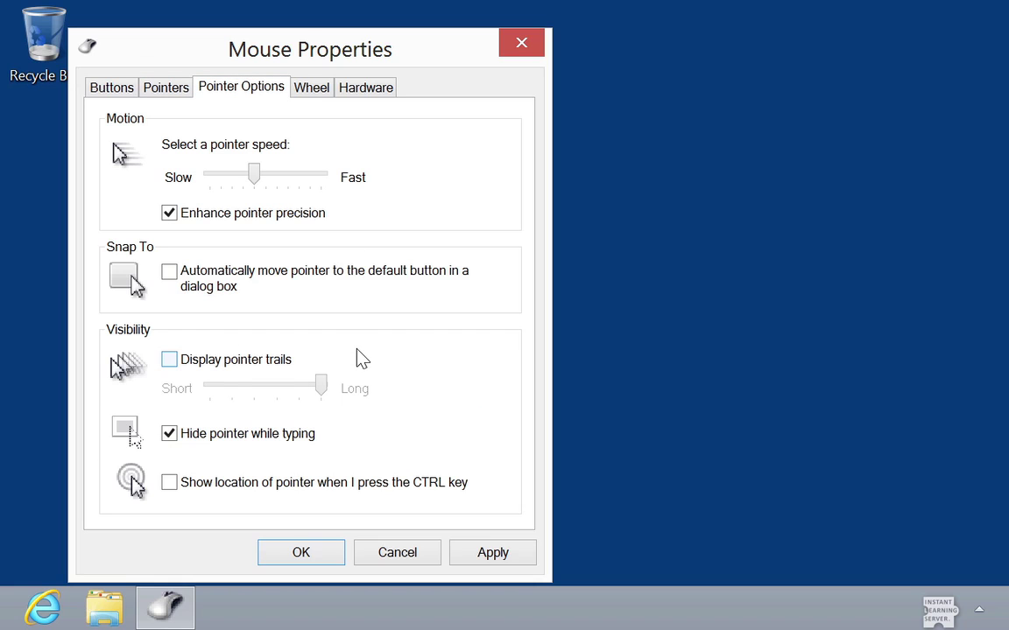
pyautogui.click(530, 48)
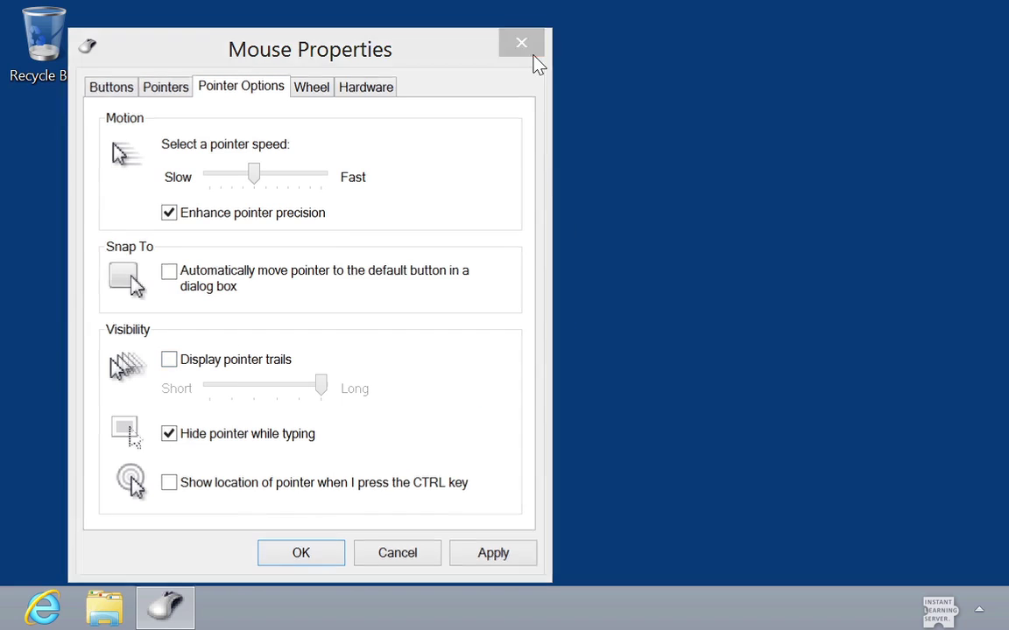
# Step: Search Settings for 'mouse' and open 'Change mouse click settings'
pyautogui.press('super')
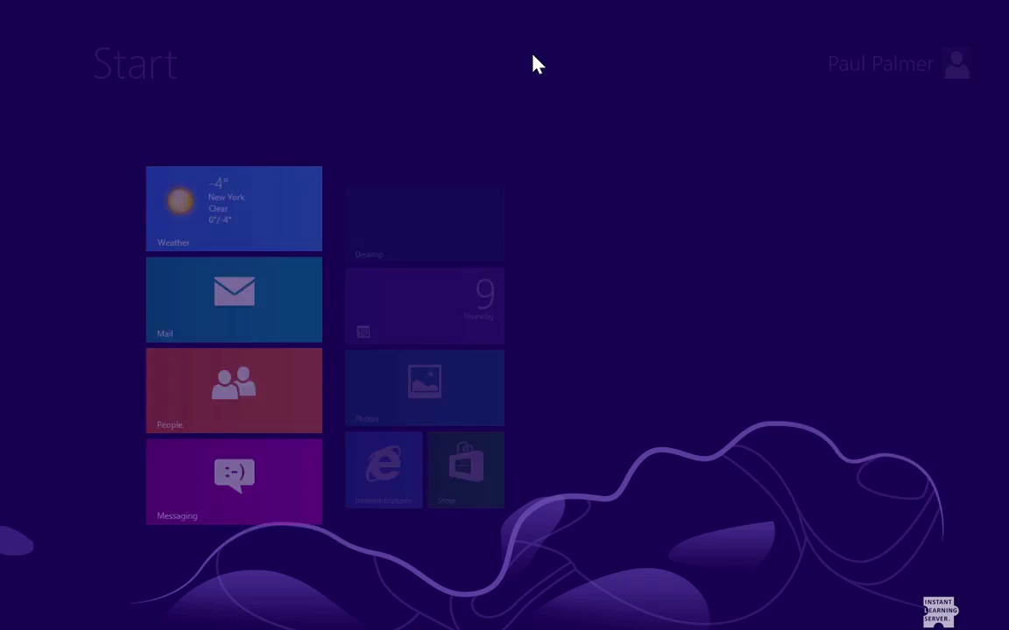
pyautogui.write('mouse')
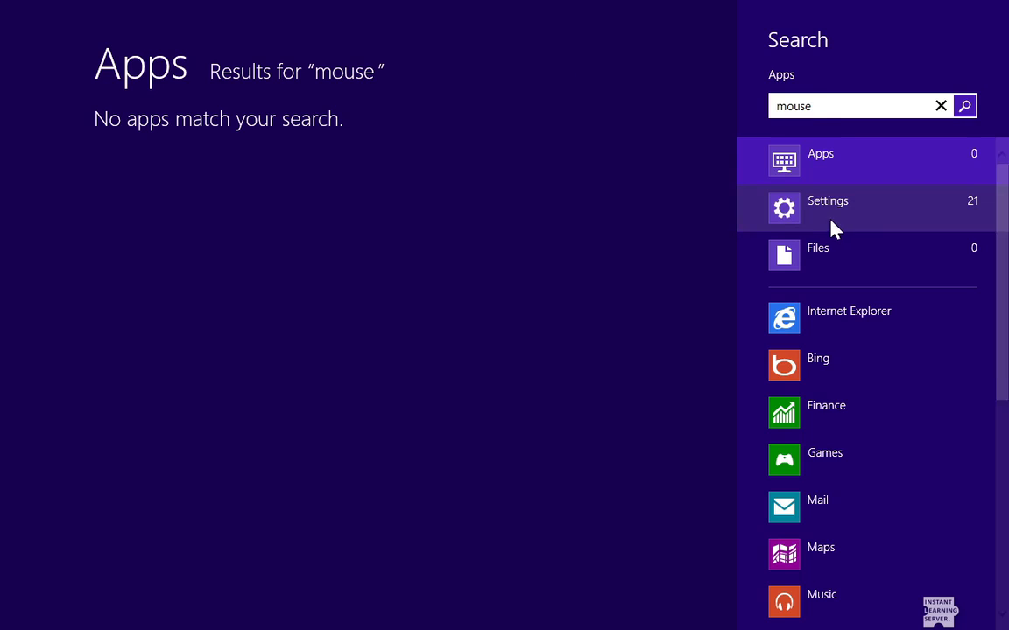
pyautogui.click(888, 216)
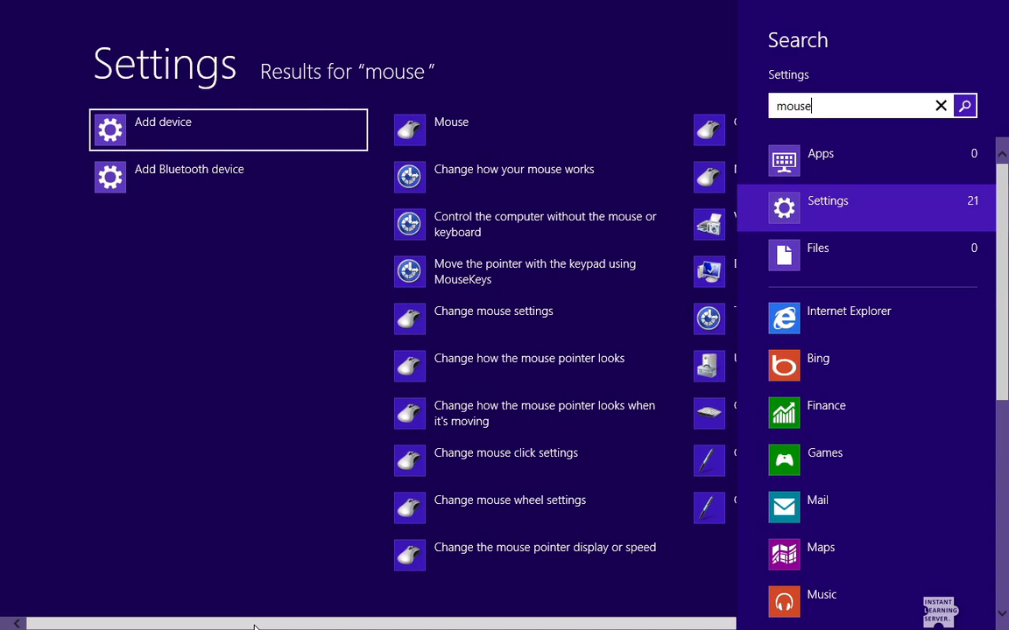
pyautogui.moveTo(263, 624); pyautogui.dragTo(414, 625)
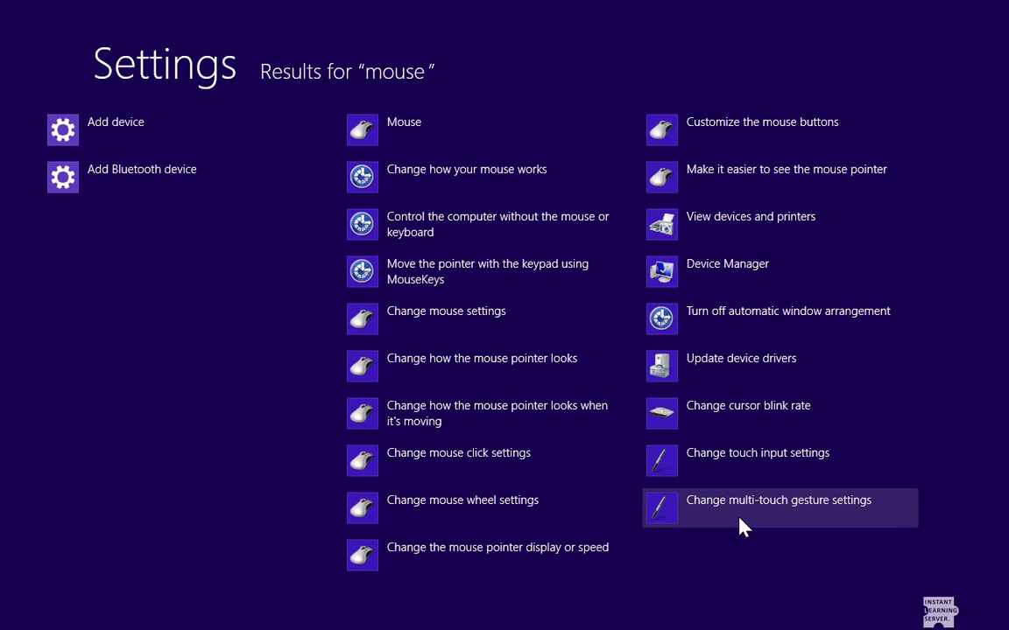
pyautogui.click(492, 471)
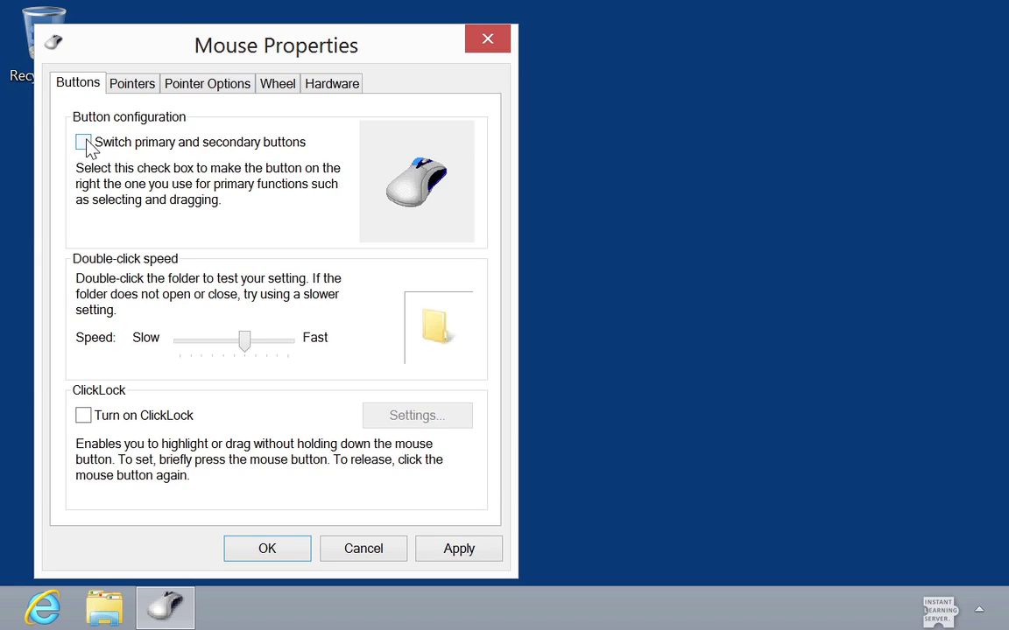
# Step: Toggle the button swap on and off, then test Fast and near-Slow double-click speeds on the folder
pyautogui.click(84, 142)
pyautogui.click(84, 143)
pyautogui.moveTo(246, 343); pyautogui.dragTo(300, 344)
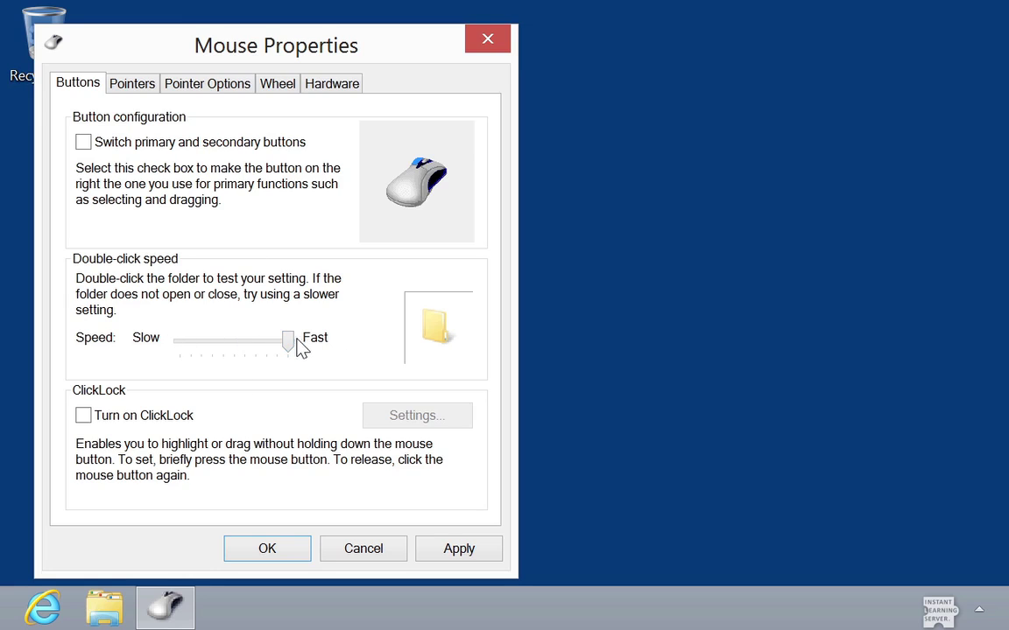
pyautogui.doubleClick(435, 337)
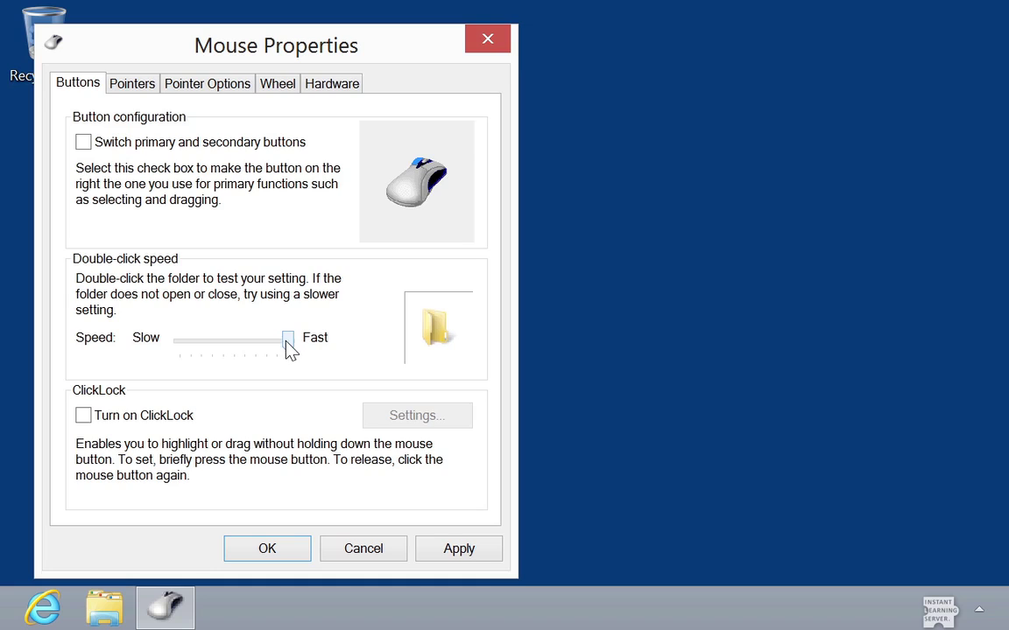
pyautogui.moveTo(288, 349); pyautogui.dragTo(207, 352)
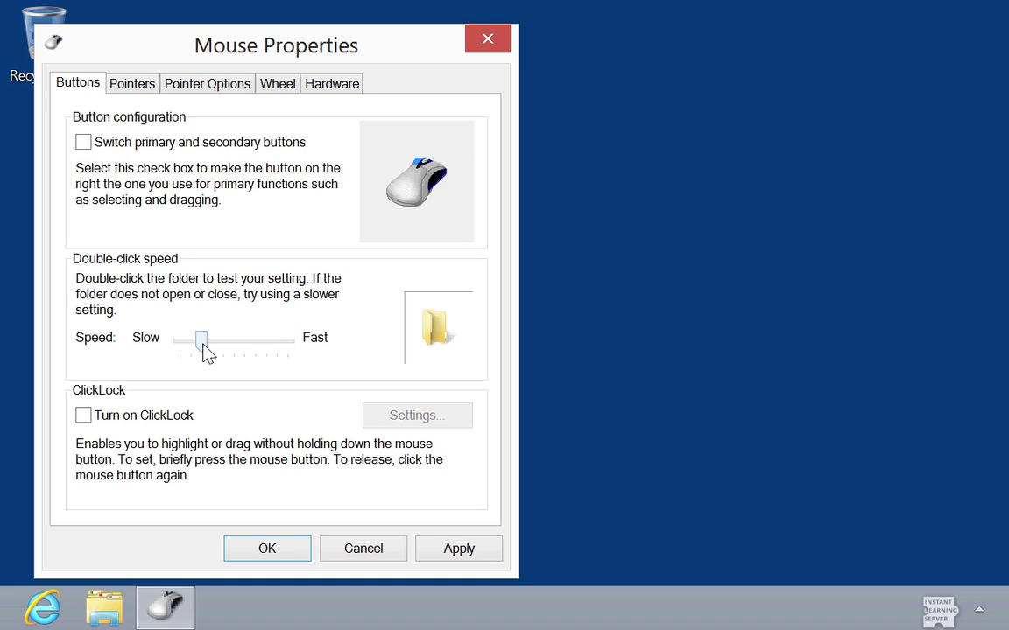
pyautogui.doubleClick(438, 338)
pyautogui.doubleClick(438, 338)
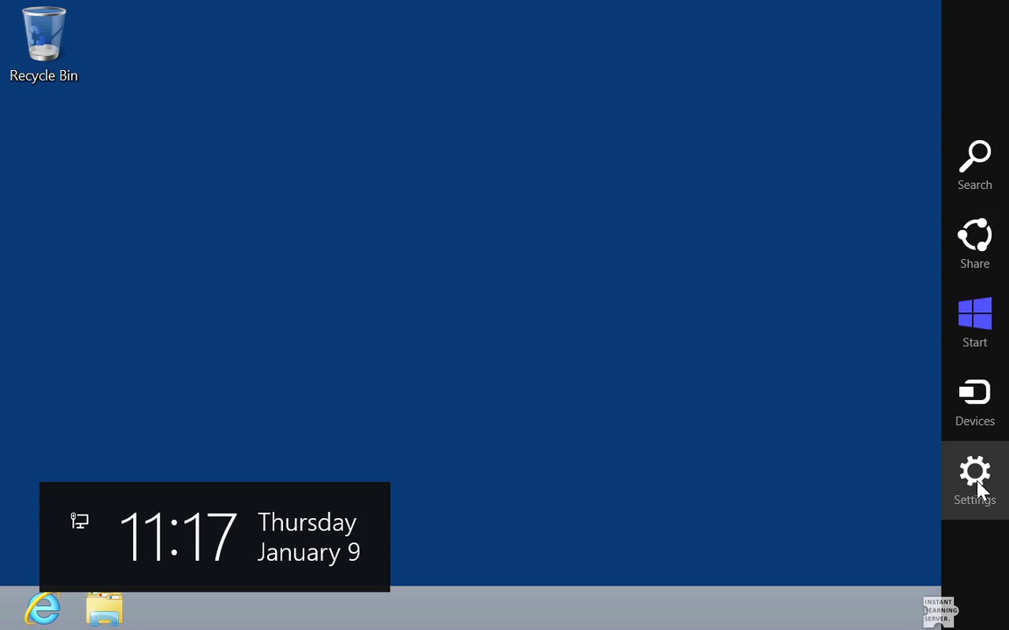
# Step: Open the desktop Settings pane listing Control Panel, Personalization and PC info
pyautogui.click(977, 484)
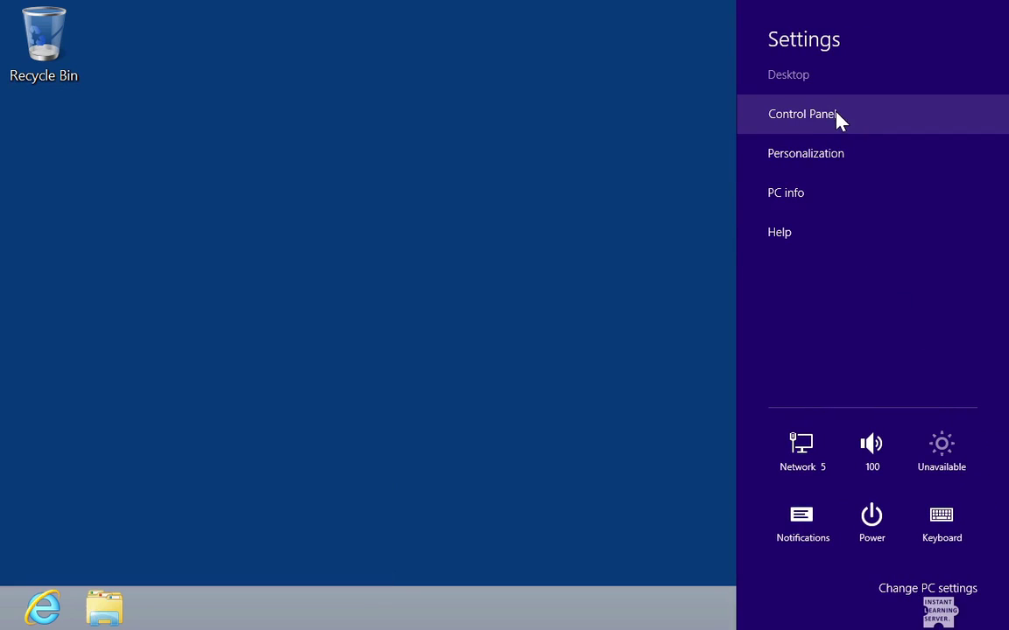